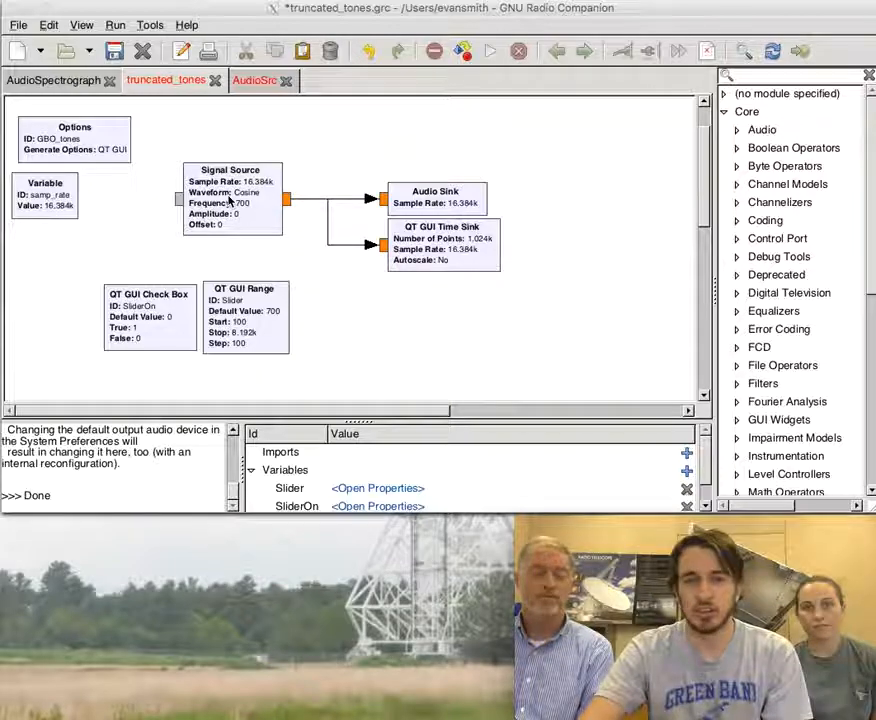
Inspect the Signal Source block's properties to see how its frequency and amplitude are driven by variables
{"action": "left_click", "coordinate": [229, 200]}
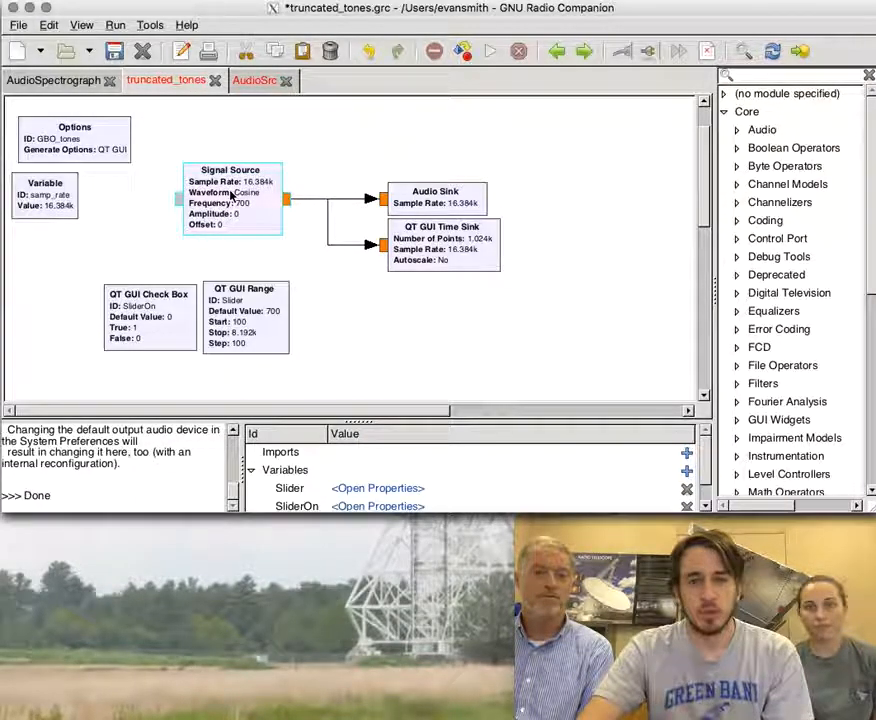
{"action": "double_click", "coordinate": [232, 196]}
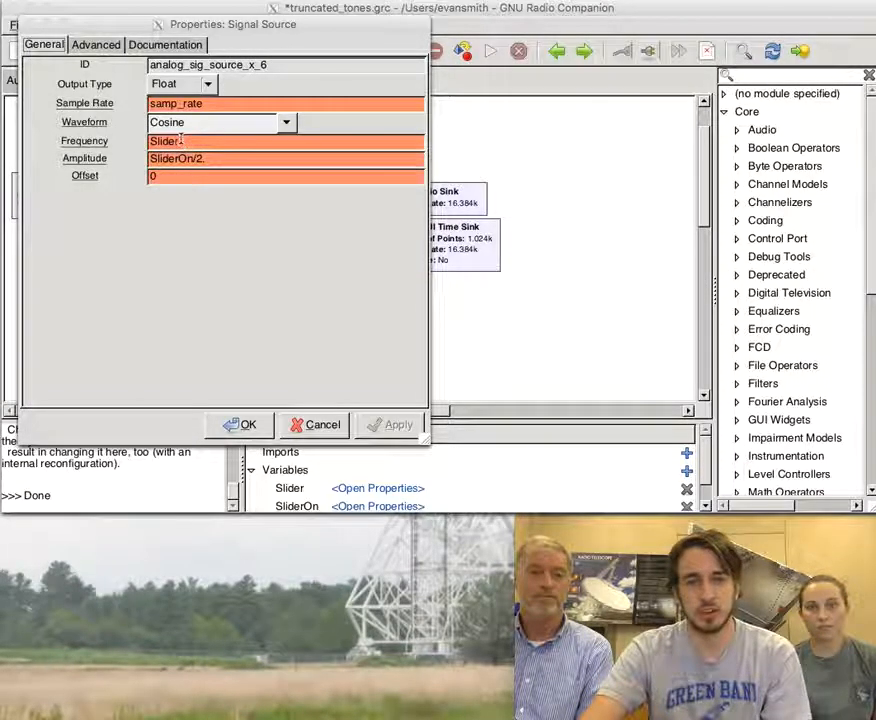
{"action": "left_click", "coordinate": [245, 424]}
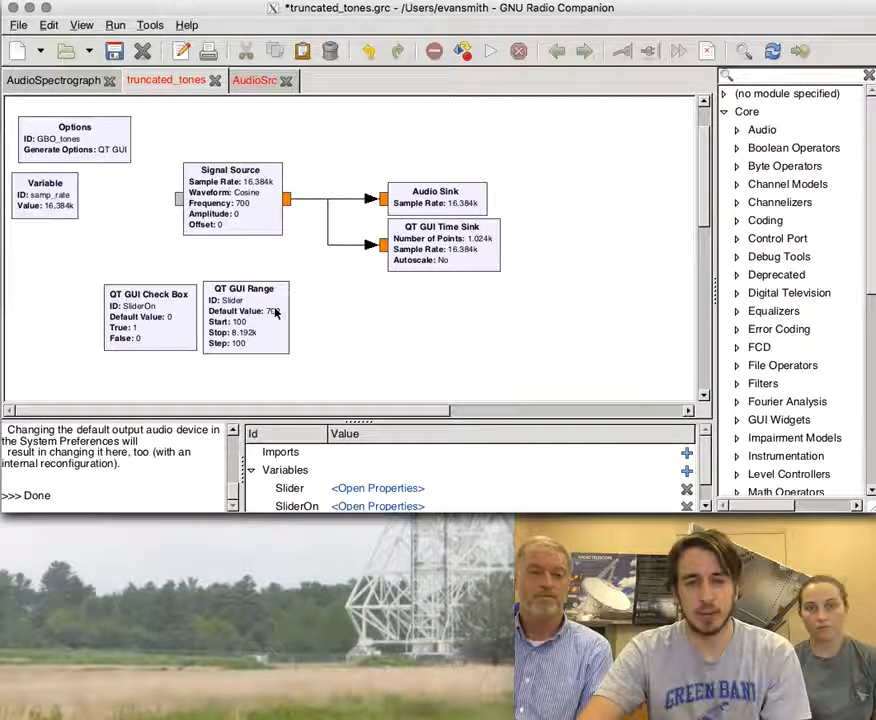
Inspect the properties of the QT GUI Check Box and QT GUI Range blocks that control the signal
{"action": "double_click", "coordinate": [178, 313]}
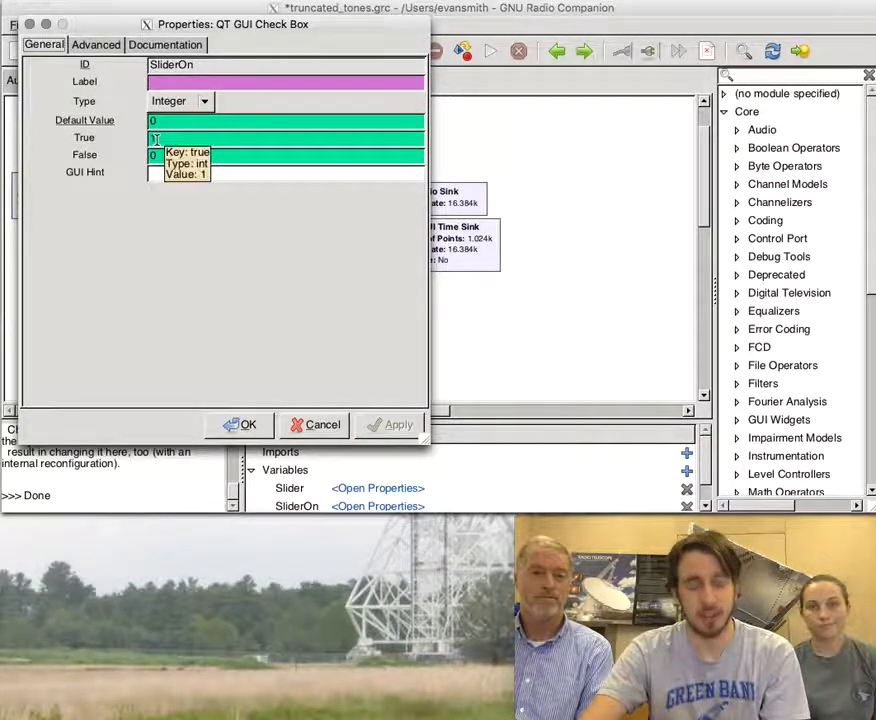
{"action": "left_click", "coordinate": [247, 425]}
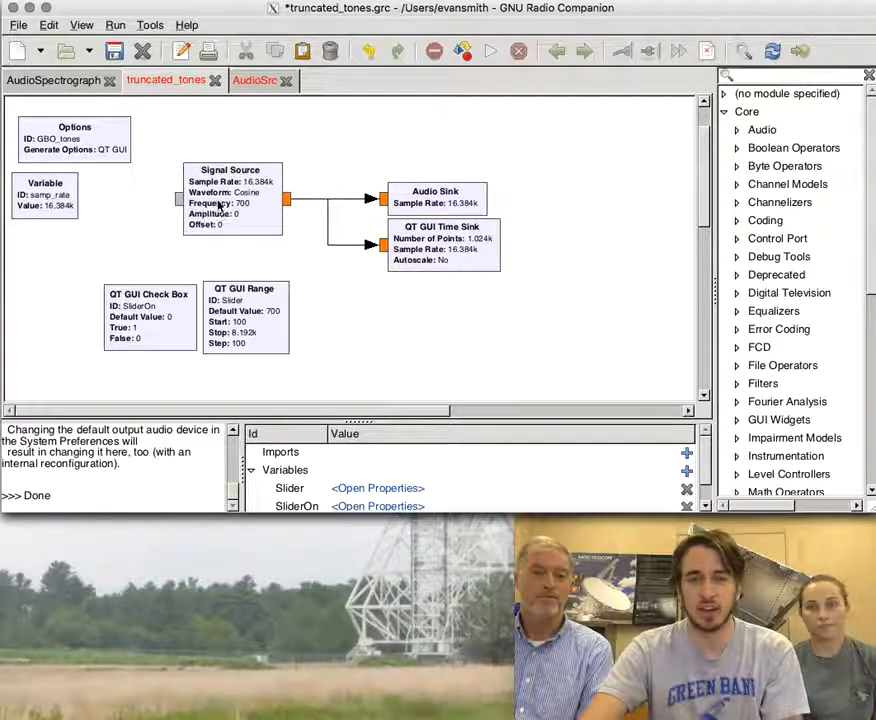
{"action": "double_click", "coordinate": [255, 305]}
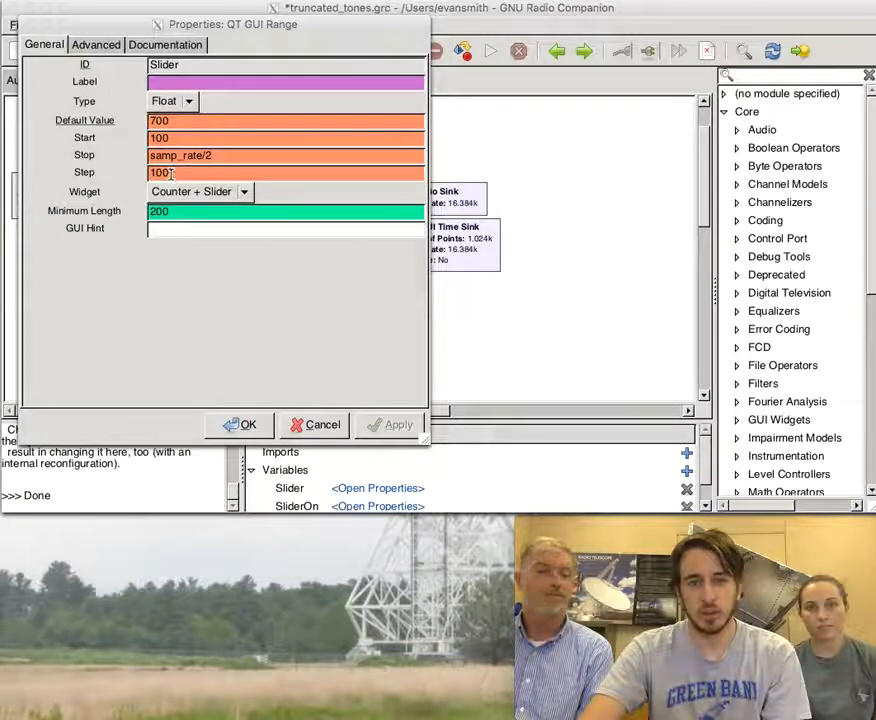
{"action": "mouse_move", "coordinate": [207, 155]}
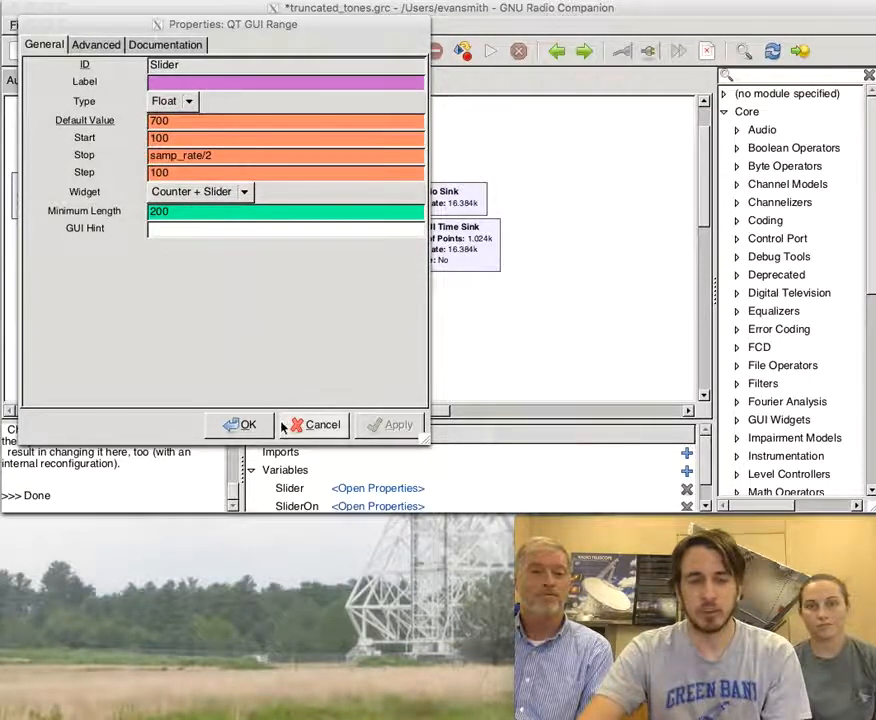
{"action": "left_click", "coordinate": [248, 422]}
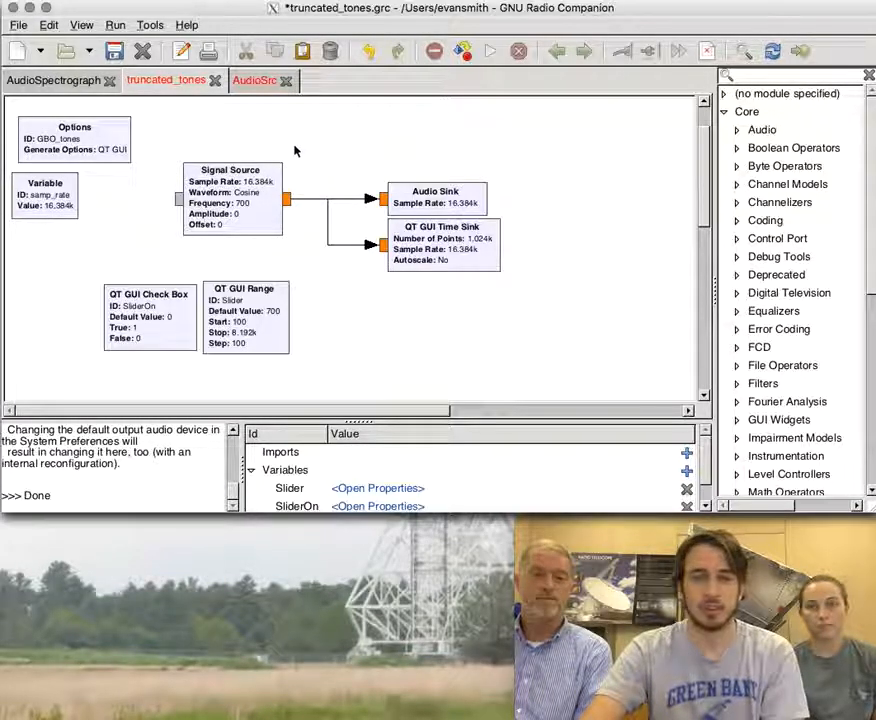
Run the truncated_tones flow graph and enable the SliderOn check box to switch the tone on
{"action": "left_click", "coordinate": [490, 52]}
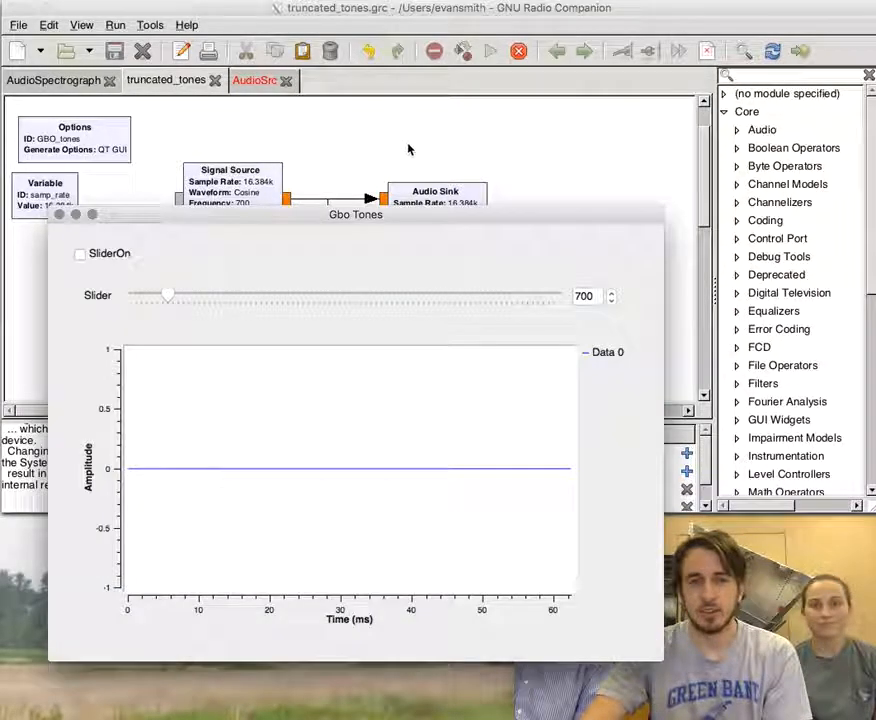
{"action": "left_click_drag", "start_coordinate": [393, 215], "coordinate": [401, 201]}
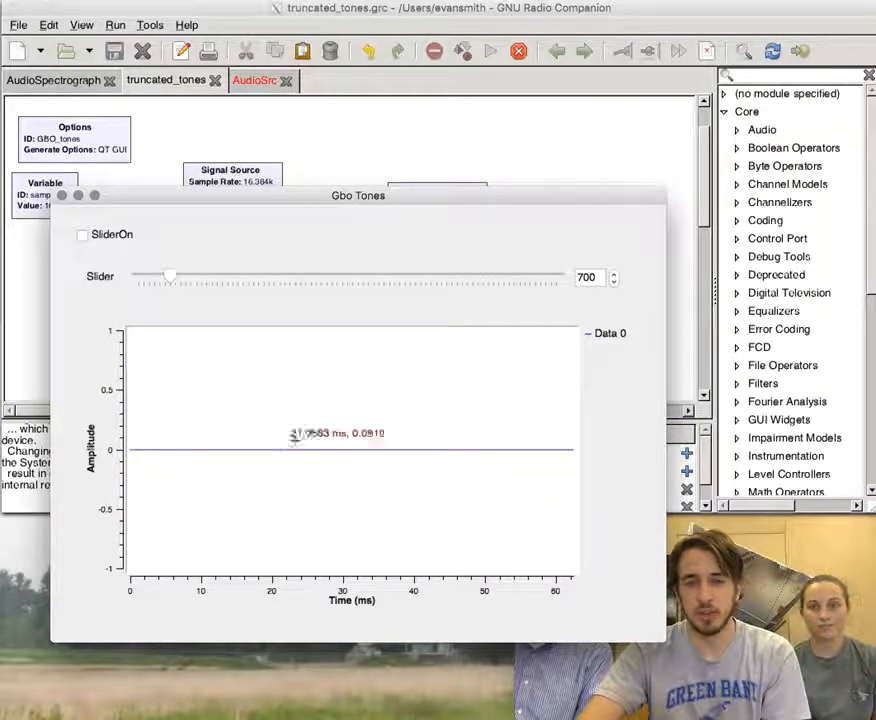
{"action": "left_click", "coordinate": [82, 236]}
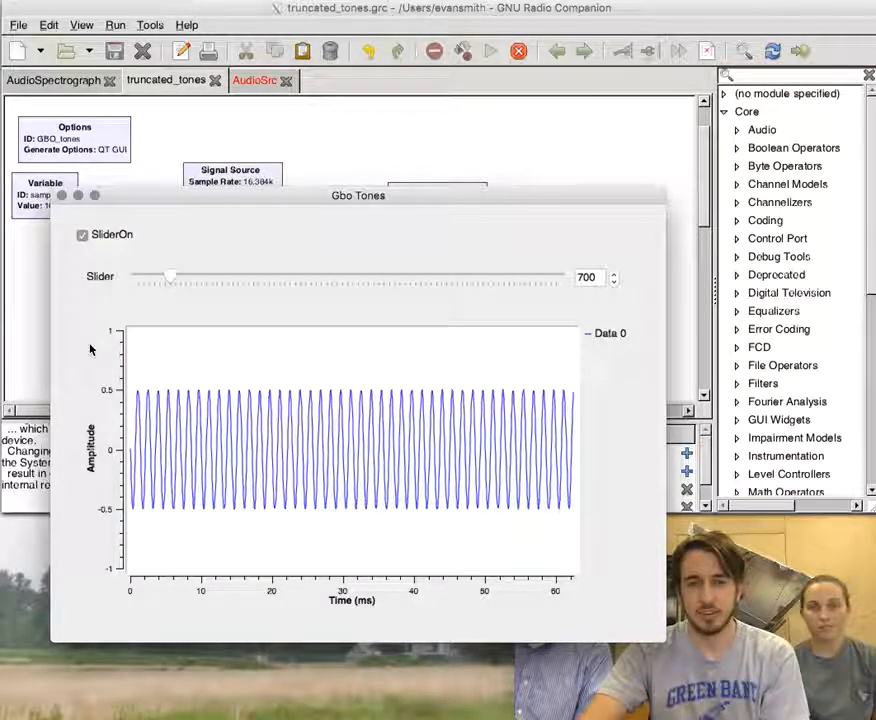
Lower the tone's Slider frequency to 100
{"action": "left_click", "coordinate": [614, 284]}
{"action": "left_click", "coordinate": [614, 284]}
{"action": "left_click", "coordinate": [614, 284]}
{"action": "left_click", "coordinate": [614, 284]}
{"action": "left_click", "coordinate": [614, 284]}
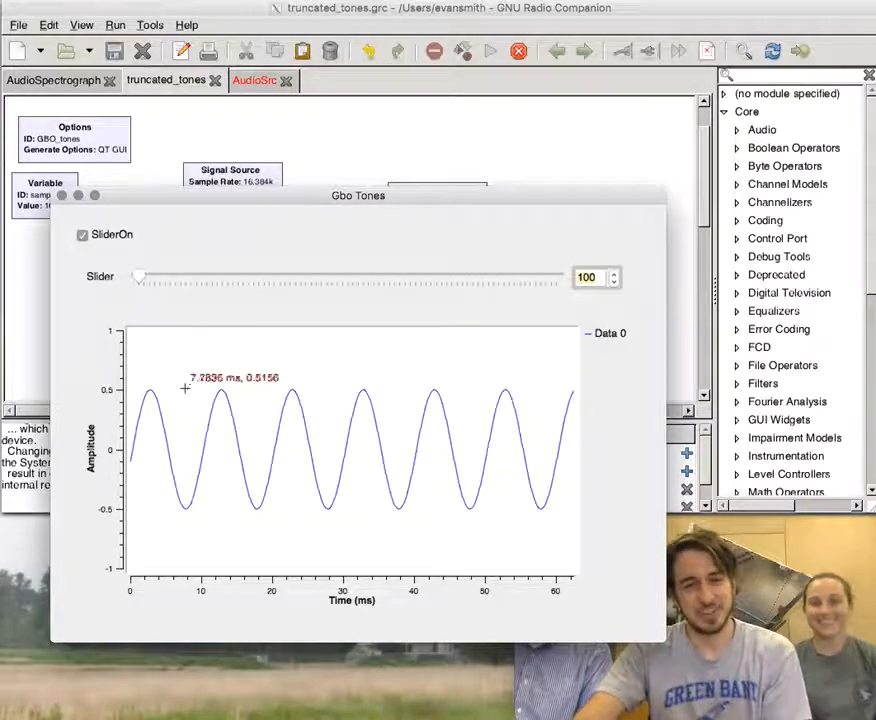
Increase the Slider frequency in single increments through 200, 300, 400 and 500 up to 600
{"action": "left_click_drag", "start_coordinate": [260, 197], "coordinate": [236, 64]}
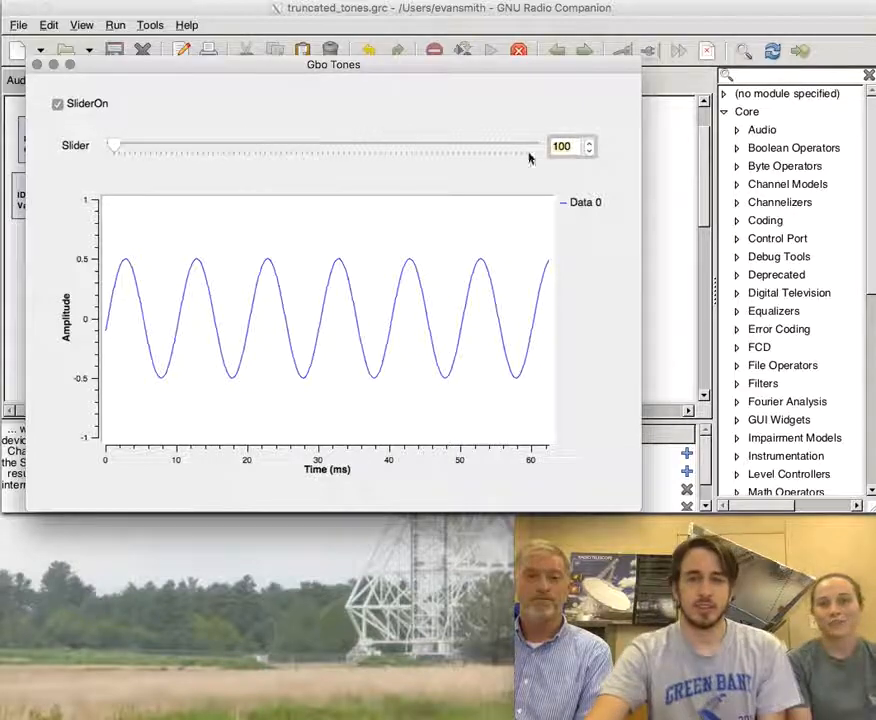
{"action": "left_click", "coordinate": [589, 143]}
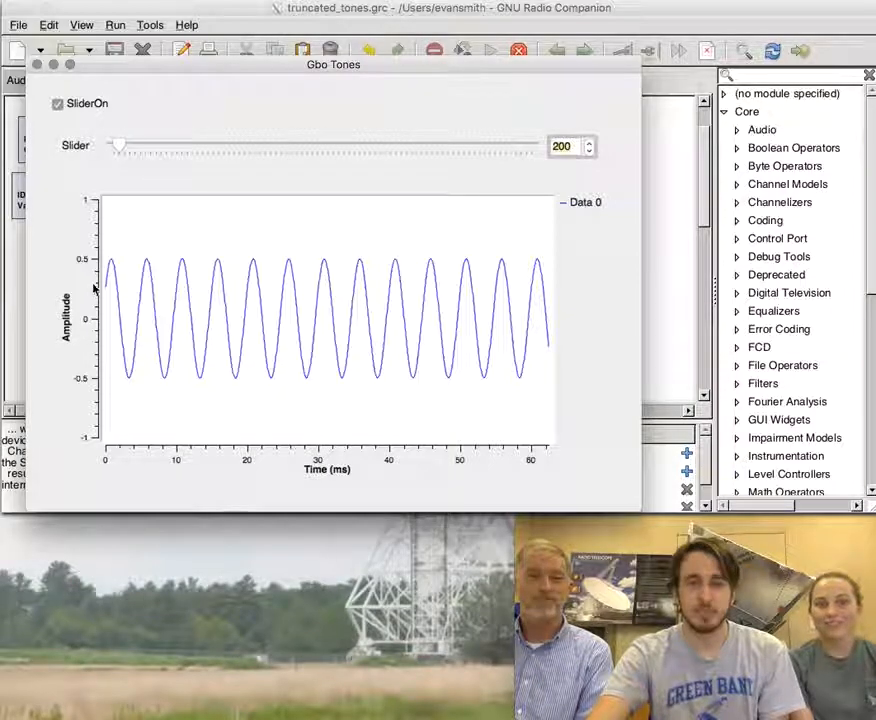
{"action": "left_click", "coordinate": [589, 144]}
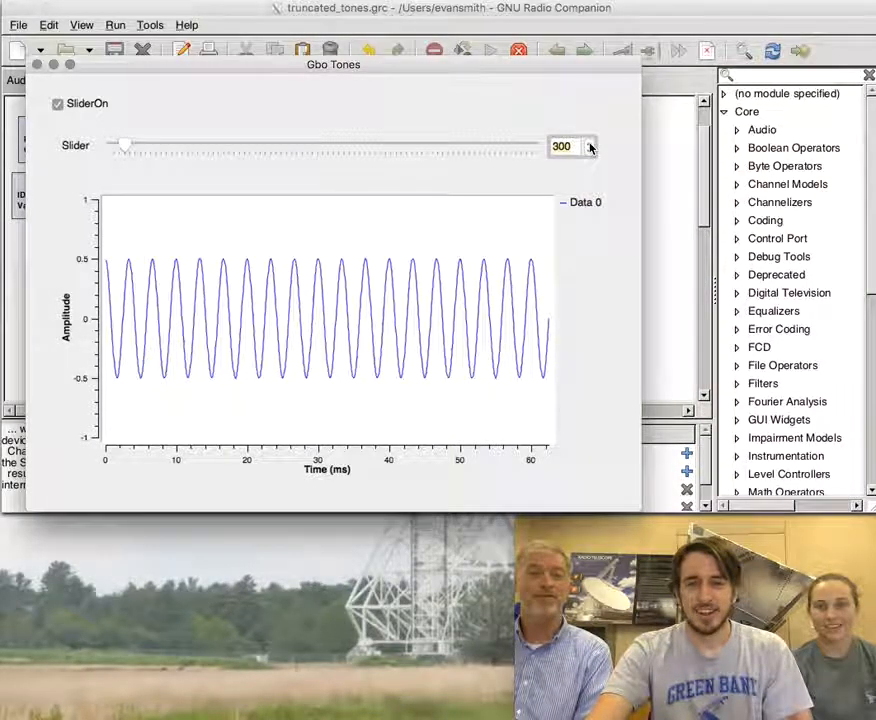
{"action": "left_click", "coordinate": [589, 144]}
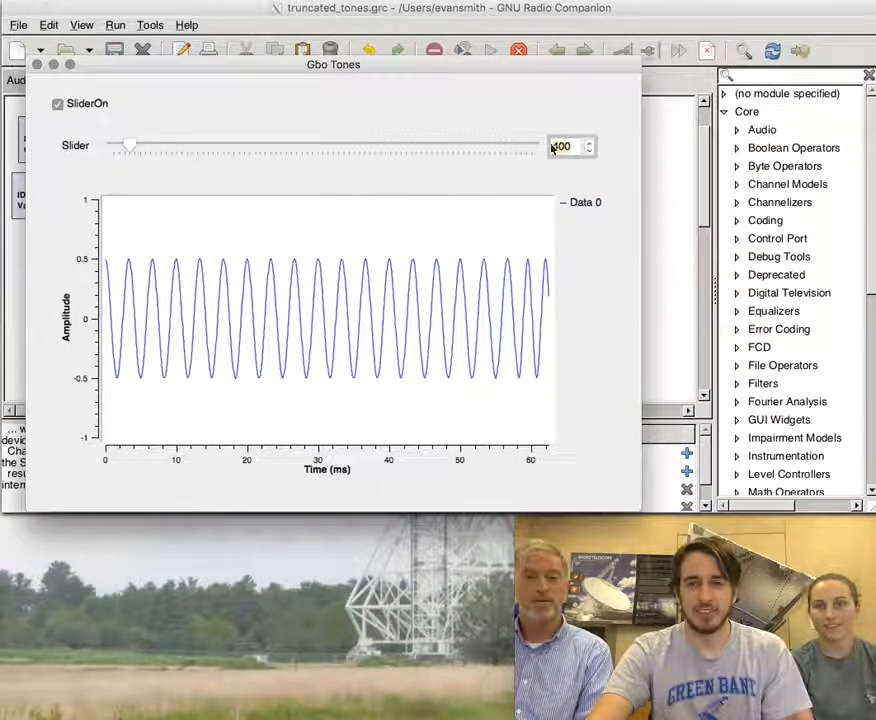
{"action": "left_click", "coordinate": [589, 144]}
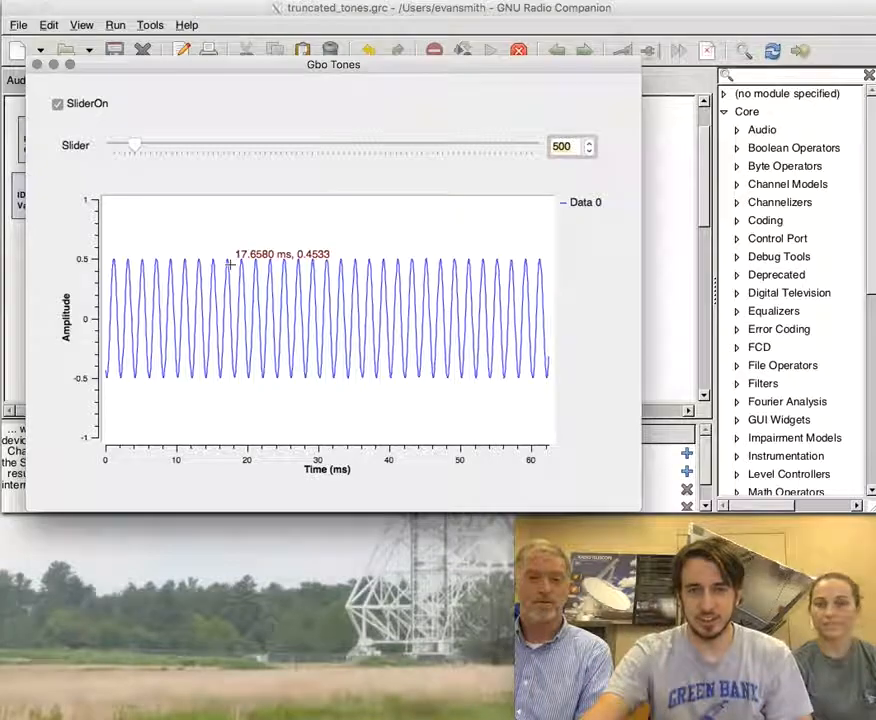
{"action": "left_click", "coordinate": [590, 146]}
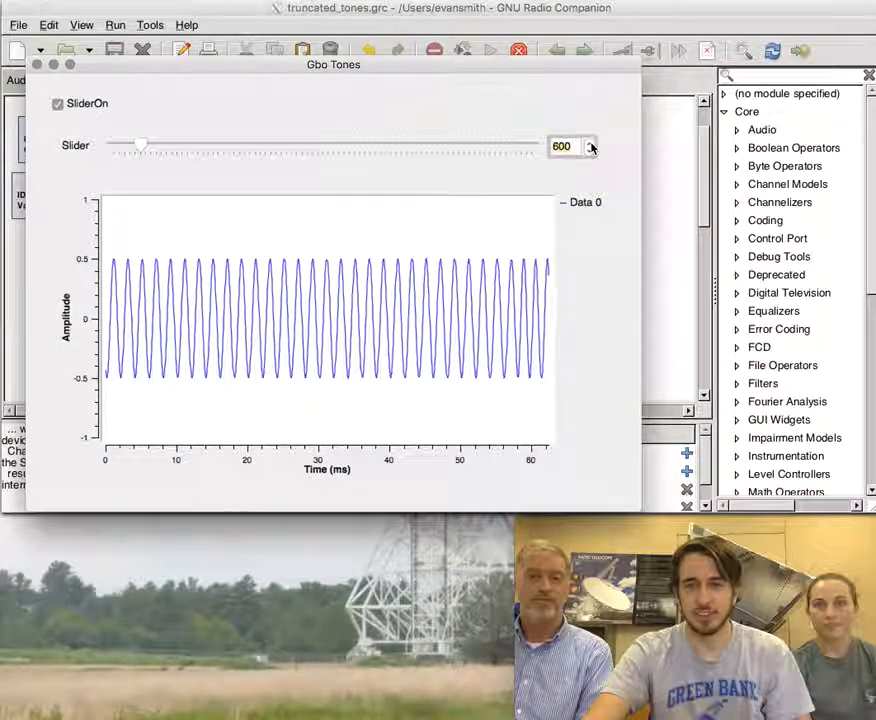
Raise the Slider frequency through 2500 to 3600, and bring it back down to 3500
{"action": "left_click", "coordinate": [590, 146]}
{"action": "left_click", "coordinate": [590, 146]}
{"action": "left_click", "coordinate": [590, 146]}
{"action": "left_click", "coordinate": [590, 146]}
{"action": "left_click", "coordinate": [590, 146]}
{"action": "left_click", "coordinate": [590, 146]}
{"action": "left_click", "coordinate": [590, 146]}
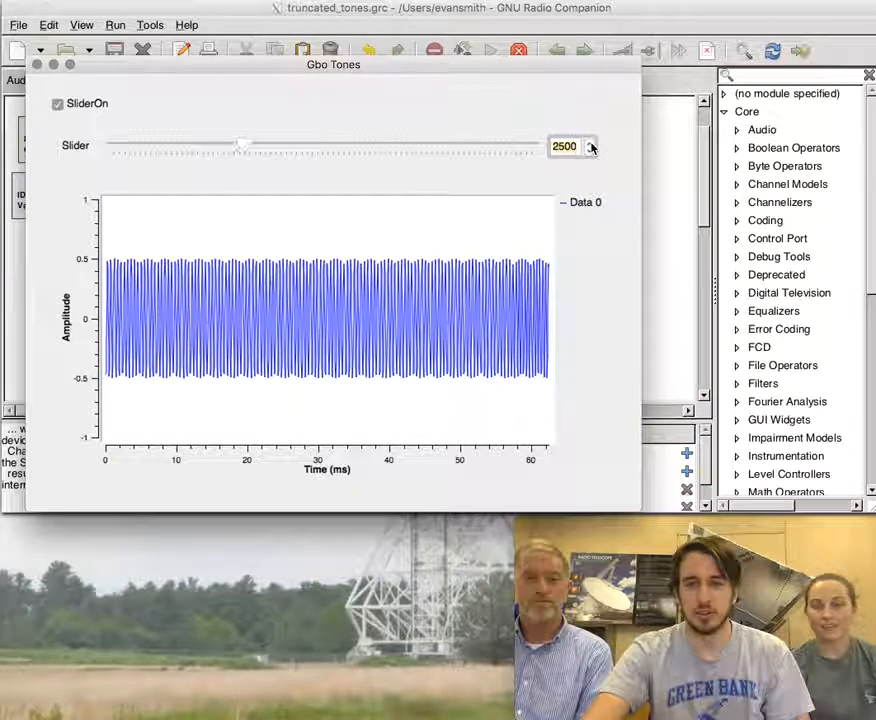
{"action": "left_click", "coordinate": [590, 146]}
{"action": "left_click", "coordinate": [590, 146]}
{"action": "left_click", "coordinate": [590, 146]}
{"action": "left_click", "coordinate": [590, 146]}
{"action": "left_click", "coordinate": [590, 146]}
{"action": "left_click", "coordinate": [590, 146]}
{"action": "left_click", "coordinate": [590, 146]}
{"action": "left_click", "coordinate": [590, 146]}
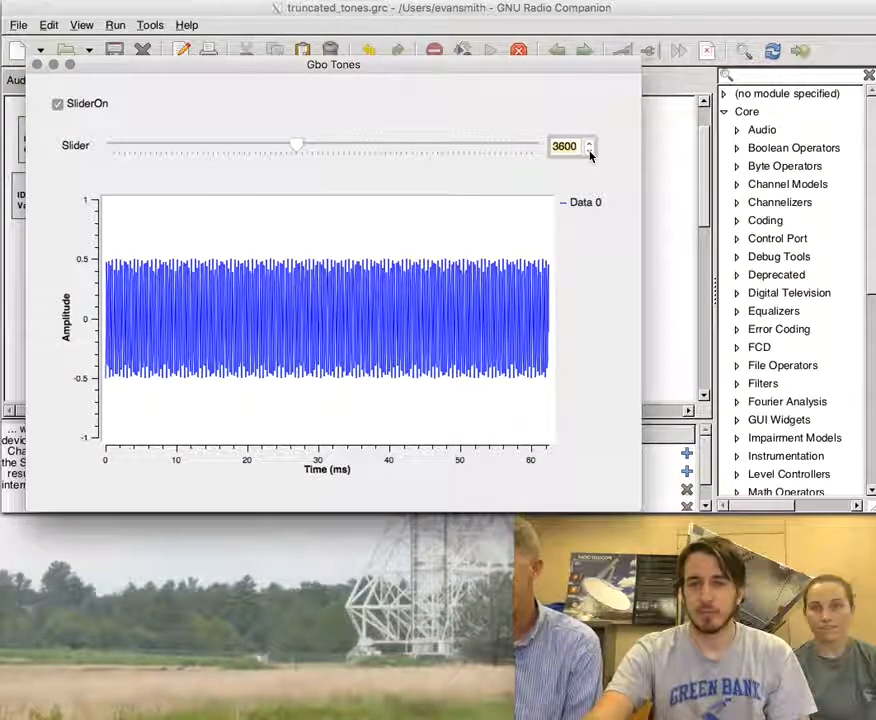
{"action": "left_click", "coordinate": [590, 143]}
{"action": "left_click", "coordinate": [591, 151]}
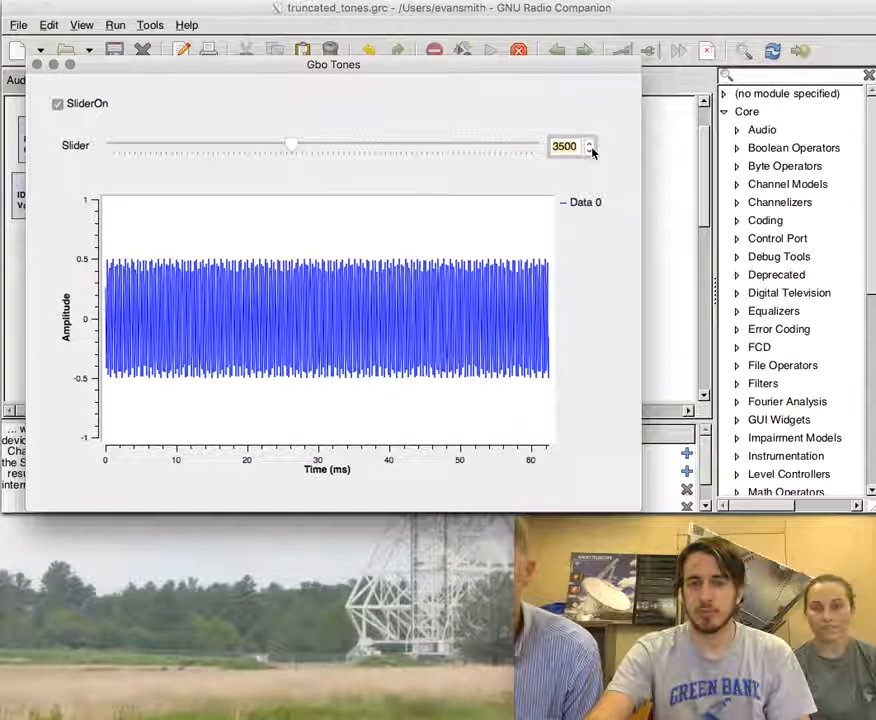
Raise the Slider frequency through 4400 to 5500
{"action": "left_click", "coordinate": [590, 143]}
{"action": "left_click", "coordinate": [590, 143]}
{"action": "left_click", "coordinate": [590, 143]}
{"action": "left_click", "coordinate": [590, 143]}
{"action": "left_click", "coordinate": [590, 143]}
{"action": "left_click", "coordinate": [590, 143]}
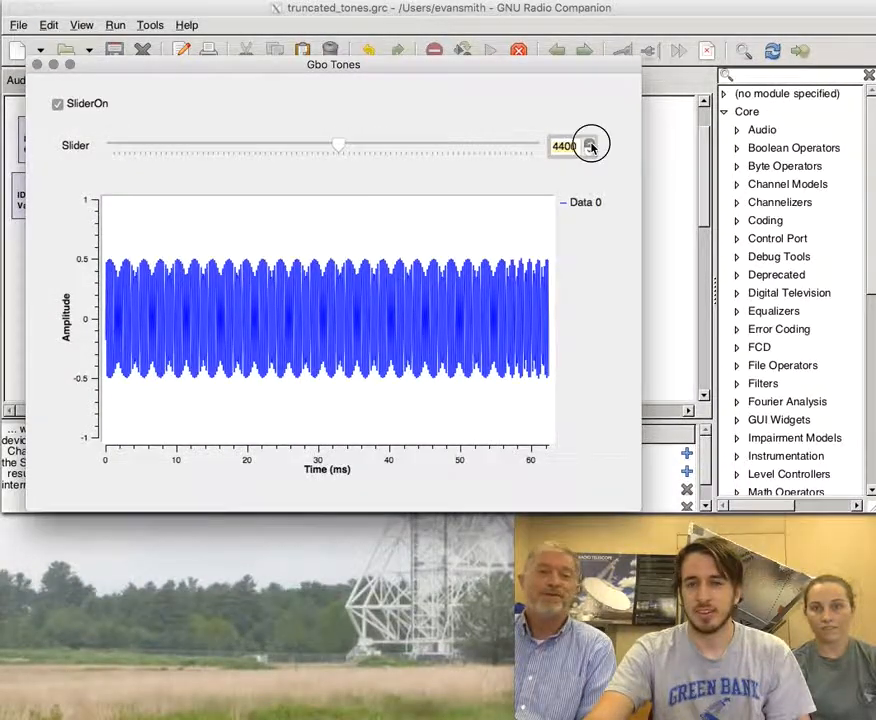
{"action": "left_click", "coordinate": [590, 143]}
{"action": "left_click", "coordinate": [590, 143]}
{"action": "left_click", "coordinate": [590, 143]}
{"action": "left_click", "coordinate": [590, 143]}
{"action": "left_click", "coordinate": [590, 143]}
{"action": "left_click", "coordinate": [591, 146]}
{"action": "left_click", "coordinate": [591, 146]}
{"action": "left_click", "coordinate": [591, 146]}
{"action": "left_click", "coordinate": [591, 146]}
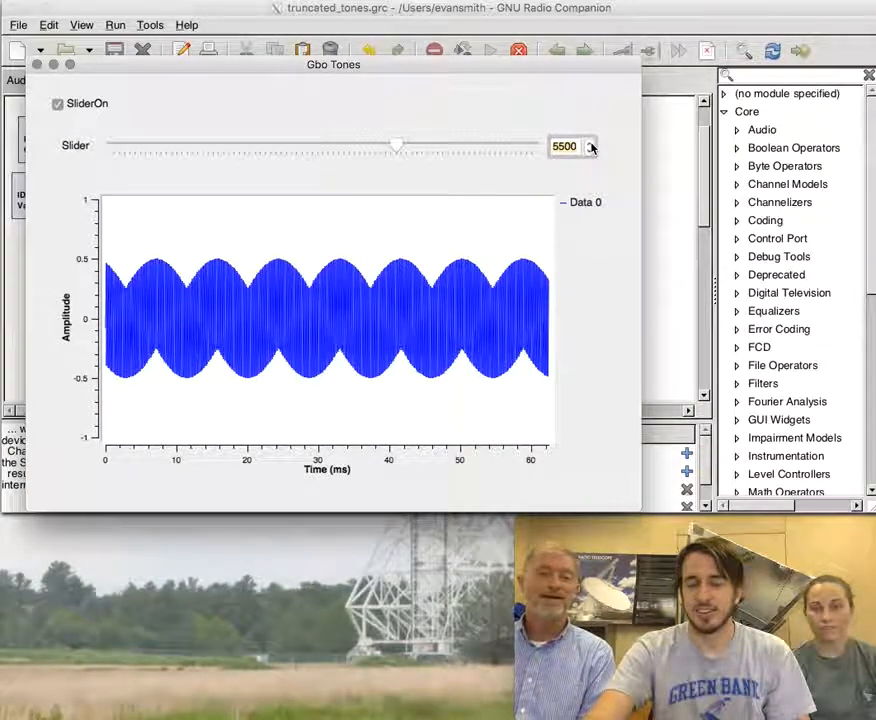
Raise the Slider frequency through 6700, 6800 and 7000 up to 7200
{"action": "left_click", "coordinate": [591, 146]}
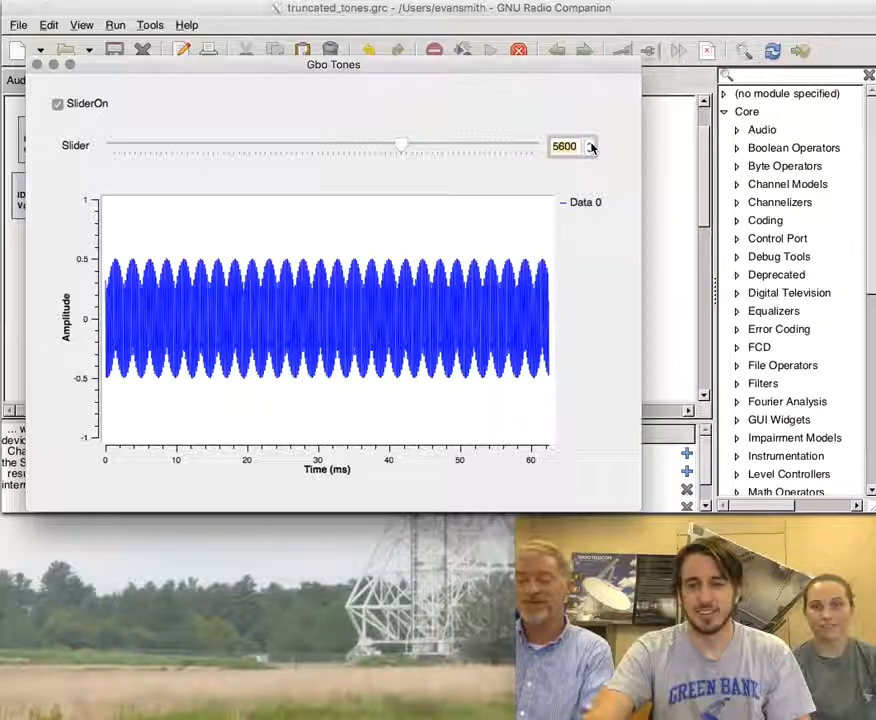
{"action": "left_click", "coordinate": [591, 146]}
{"action": "left_click", "coordinate": [591, 146]}
{"action": "left_click", "coordinate": [591, 146]}
{"action": "left_click", "coordinate": [591, 146]}
{"action": "left_click", "coordinate": [591, 146]}
{"action": "left_click", "coordinate": [591, 146]}
{"action": "left_click", "coordinate": [591, 146]}
{"action": "left_click", "coordinate": [591, 146]}
{"action": "left_click", "coordinate": [591, 146]}
{"action": "left_click", "coordinate": [591, 146]}
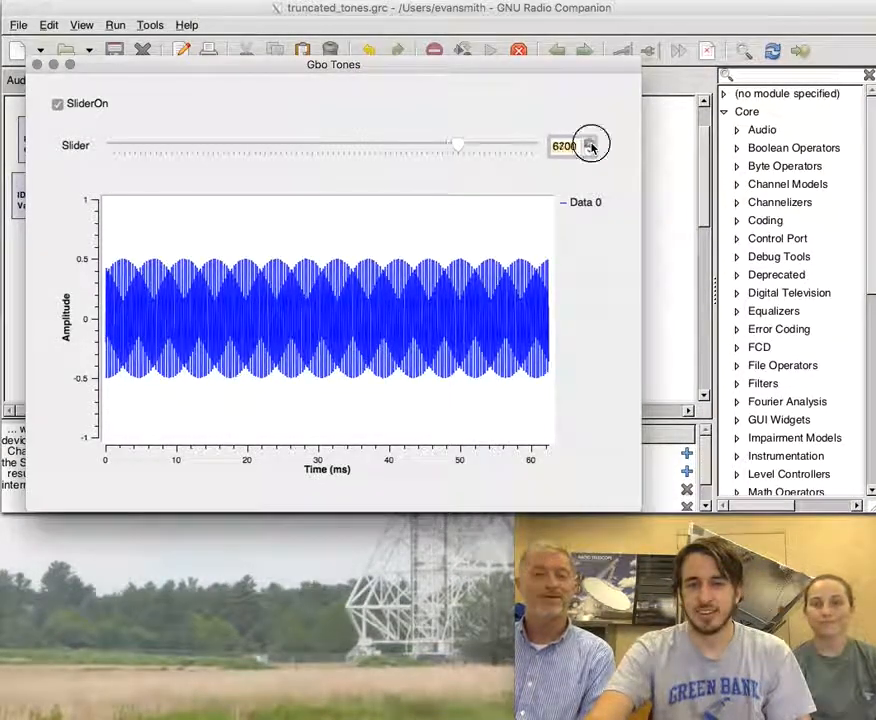
{"action": "left_click", "coordinate": [591, 146]}
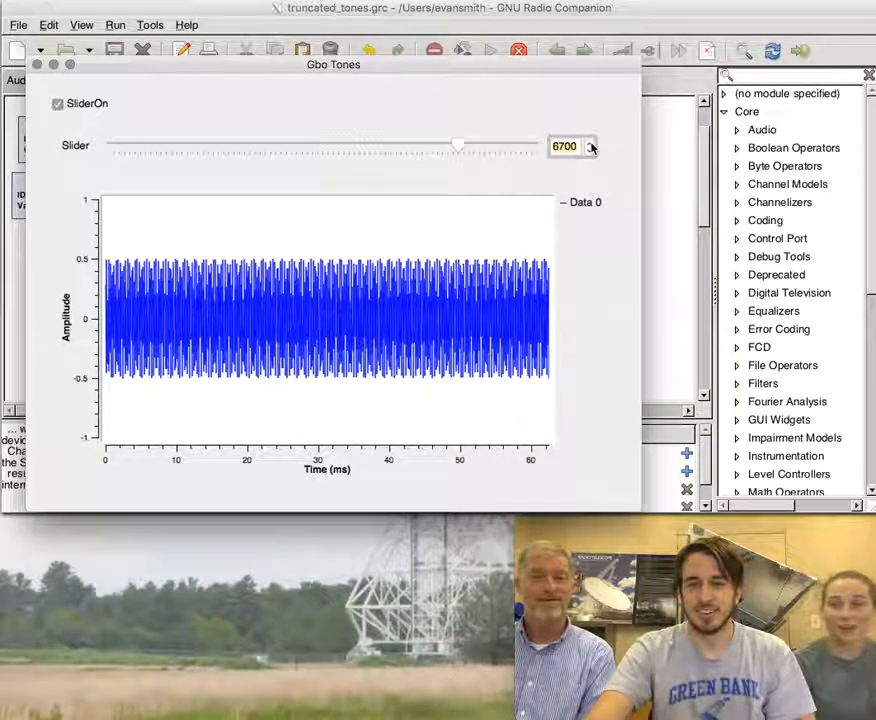
{"action": "left_click", "coordinate": [591, 146]}
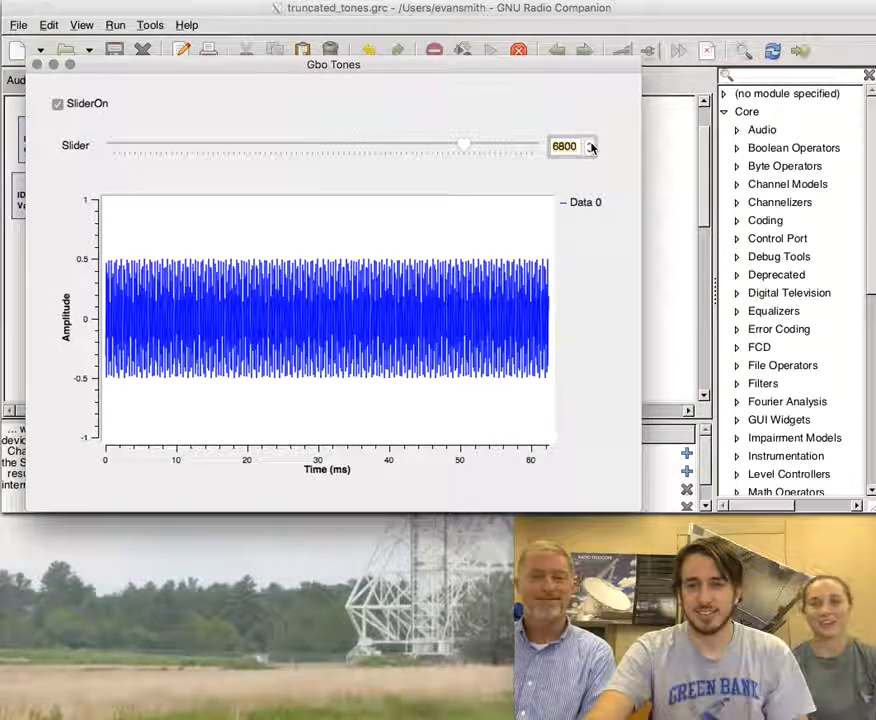
{"action": "left_click", "coordinate": [591, 146]}
{"action": "left_click", "coordinate": [591, 146]}
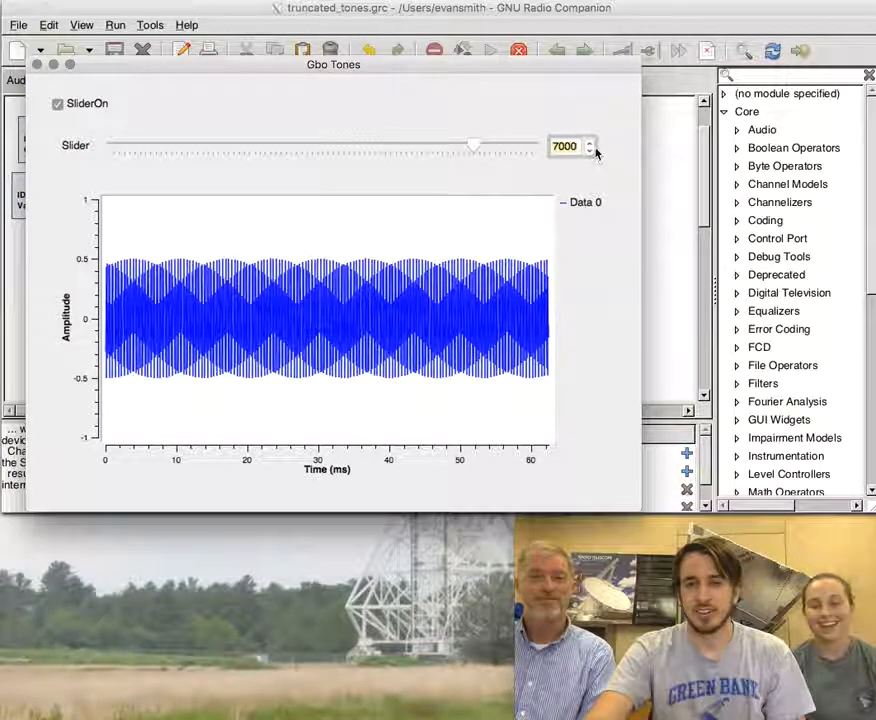
{"action": "left_click", "coordinate": [590, 144]}
{"action": "left_click", "coordinate": [590, 144]}
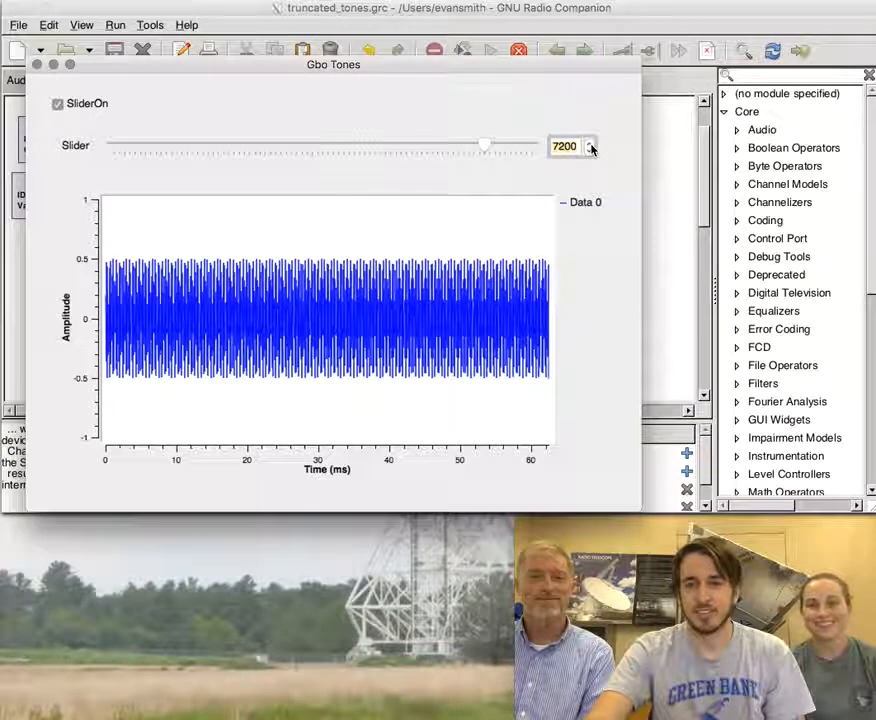
Lower the Slider frequency to 6800, alternate between 6900 and 6800 for comparison, and set it to 7000
{"action": "left_click", "coordinate": [590, 152]}
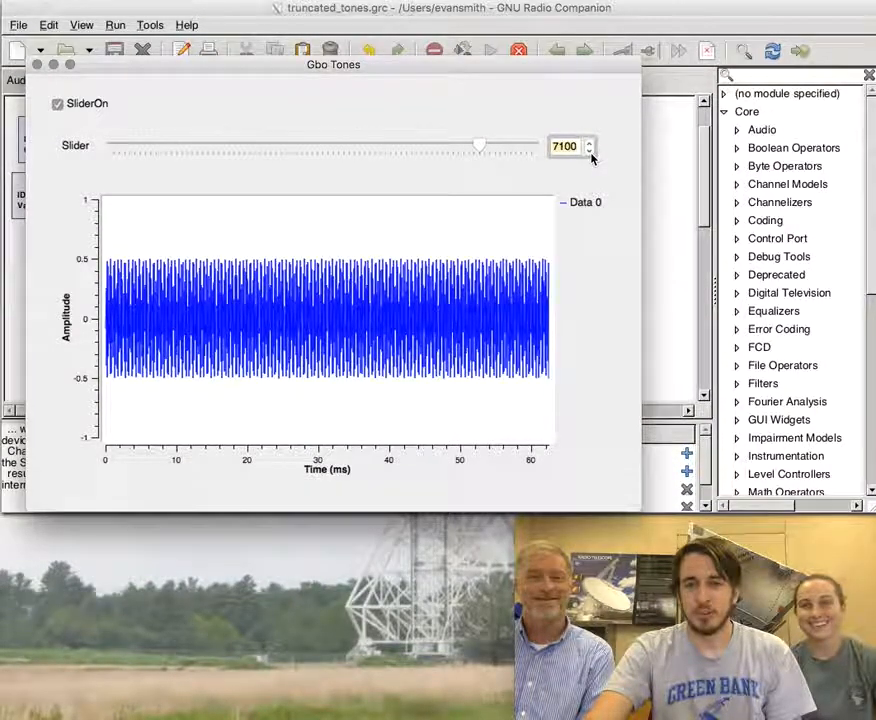
{"action": "left_click", "coordinate": [590, 152]}
{"action": "left_click", "coordinate": [590, 152]}
{"action": "left_click", "coordinate": [590, 152]}
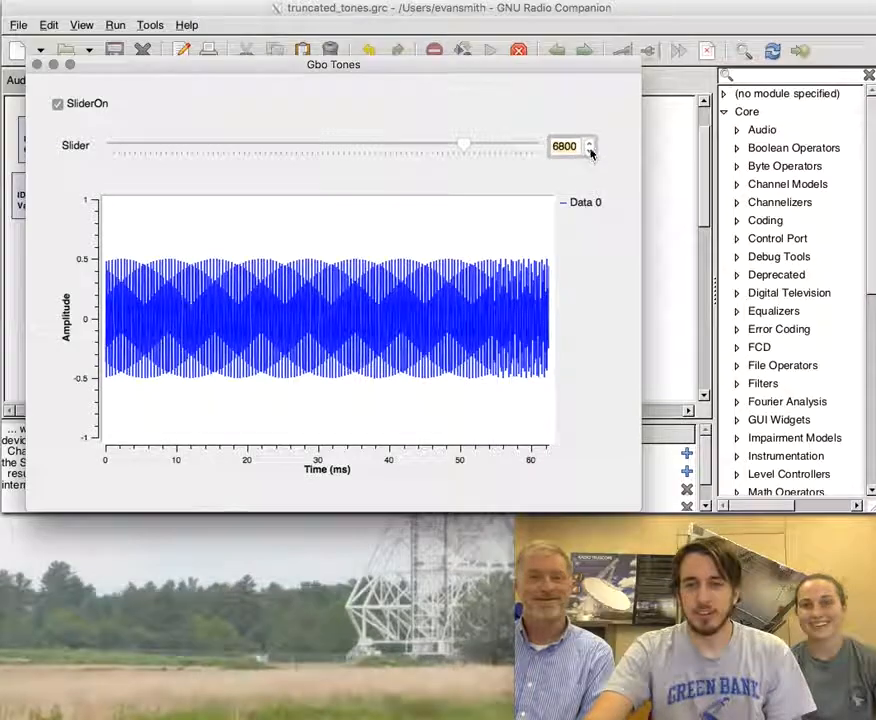
{"action": "left_click", "coordinate": [590, 145]}
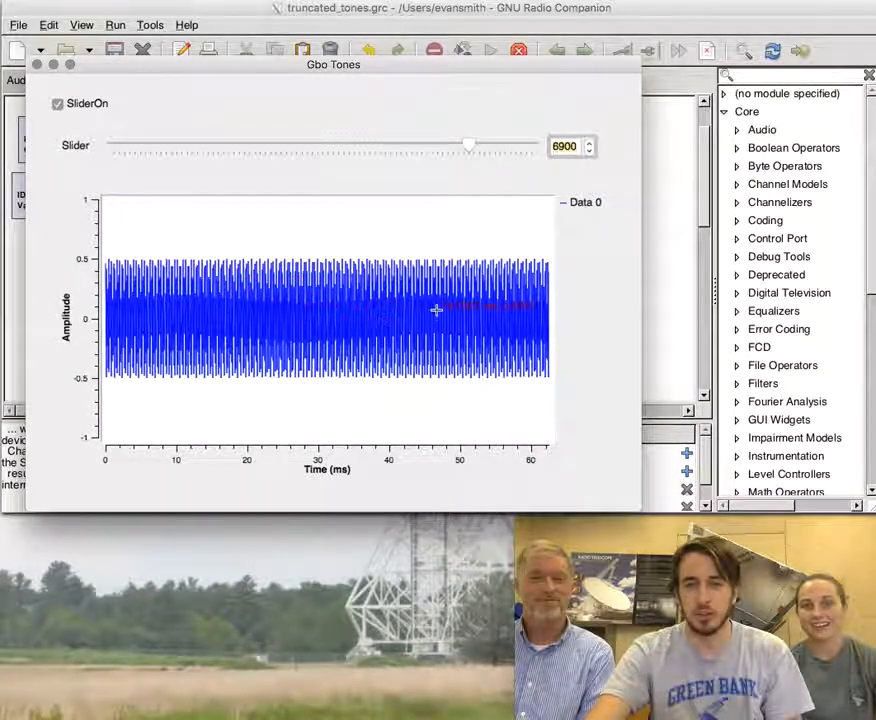
{"action": "left_click", "coordinate": [590, 151]}
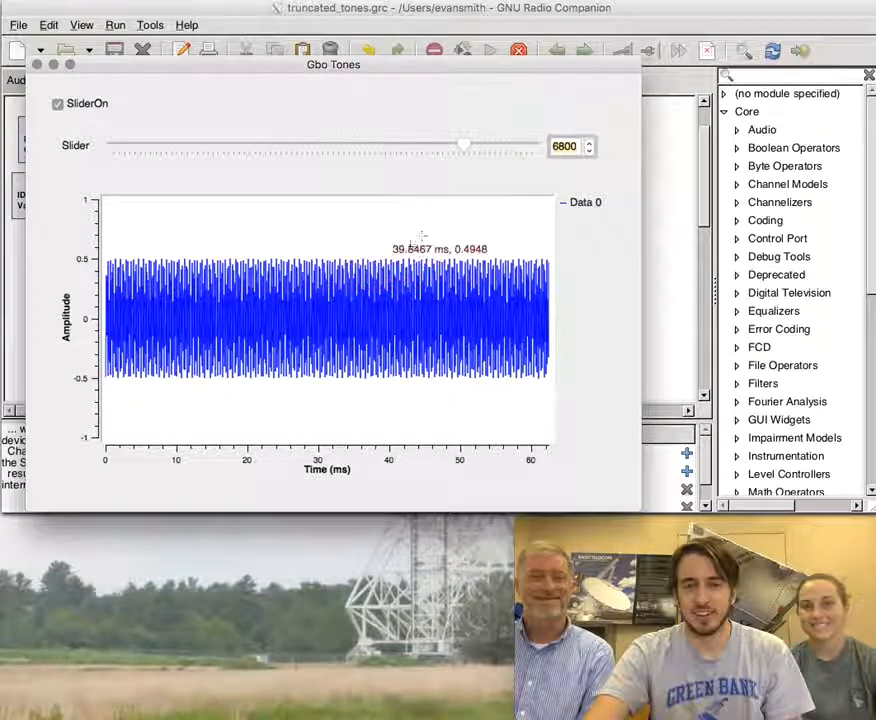
{"action": "left_click", "coordinate": [590, 142]}
{"action": "left_click", "coordinate": [590, 142]}
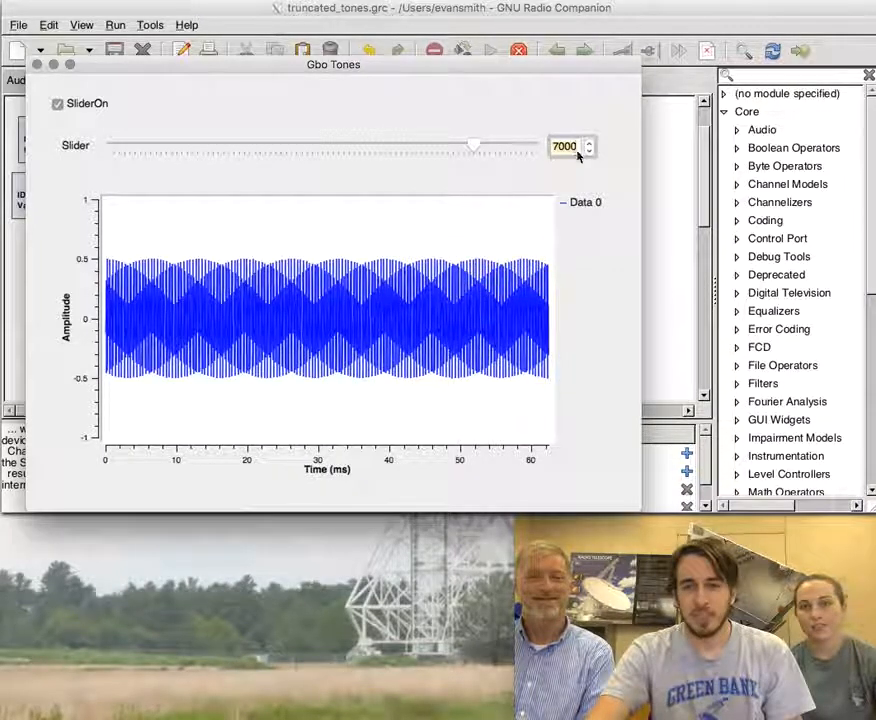
Raise the Slider frequency to 8000
{"action": "left_click", "coordinate": [590, 143]}
{"action": "left_click", "coordinate": [590, 143]}
{"action": "left_click", "coordinate": [590, 143]}
{"action": "left_click", "coordinate": [590, 143]}
{"action": "left_click", "coordinate": [590, 143]}
{"action": "left_click", "coordinate": [590, 143]}
{"action": "left_click", "coordinate": [590, 143]}
{"action": "left_click", "coordinate": [590, 143]}
{"action": "left_click", "coordinate": [590, 143]}
{"action": "left_click", "coordinate": [590, 143]}
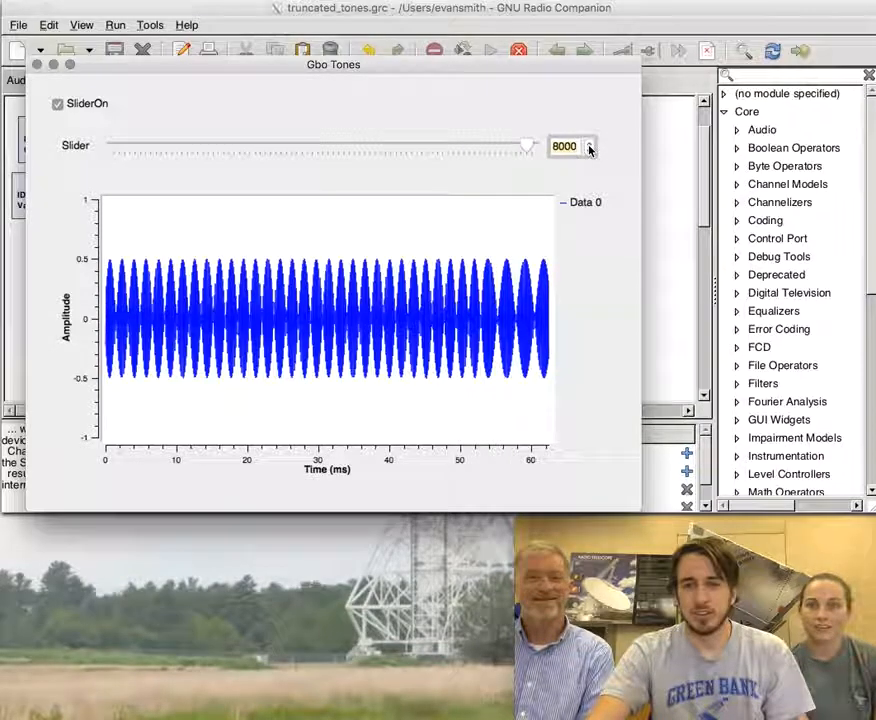